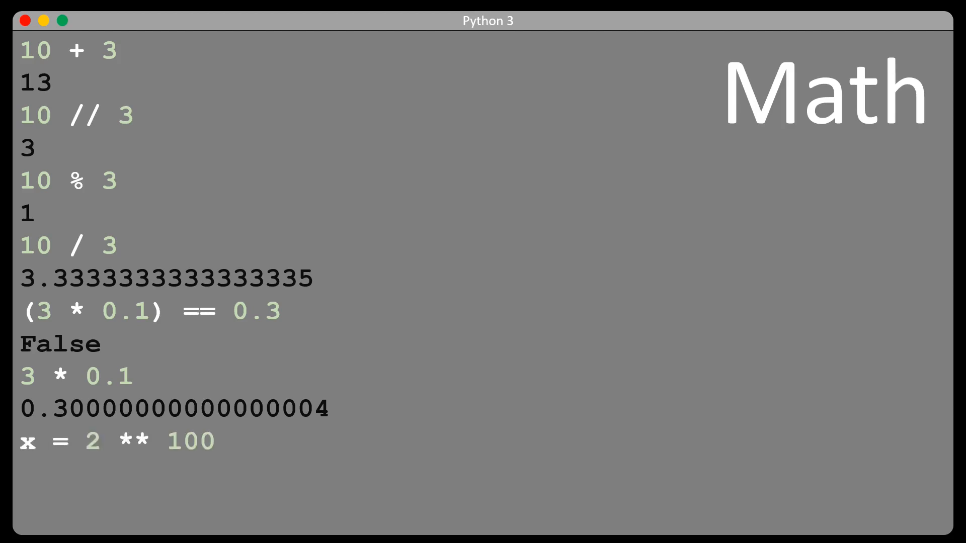
text(print(x))
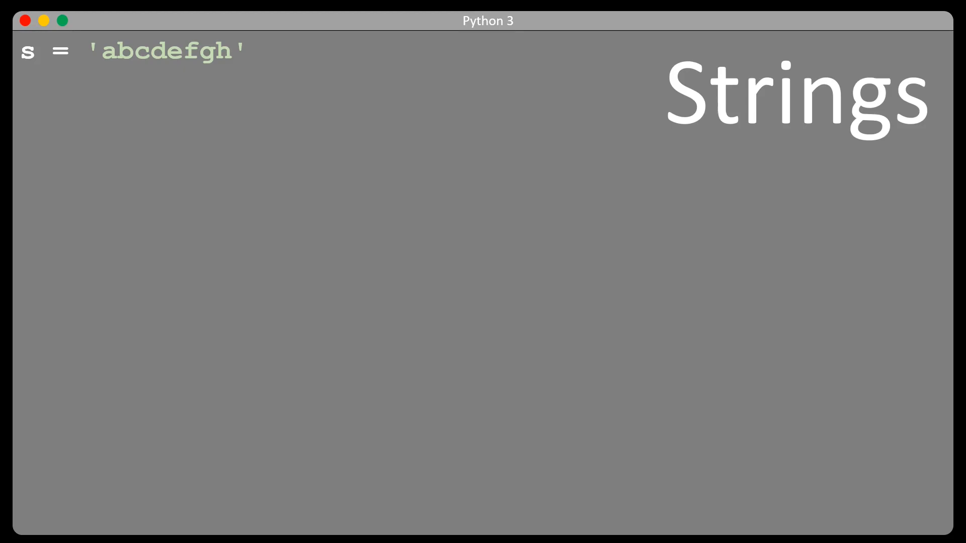
text(len(s))
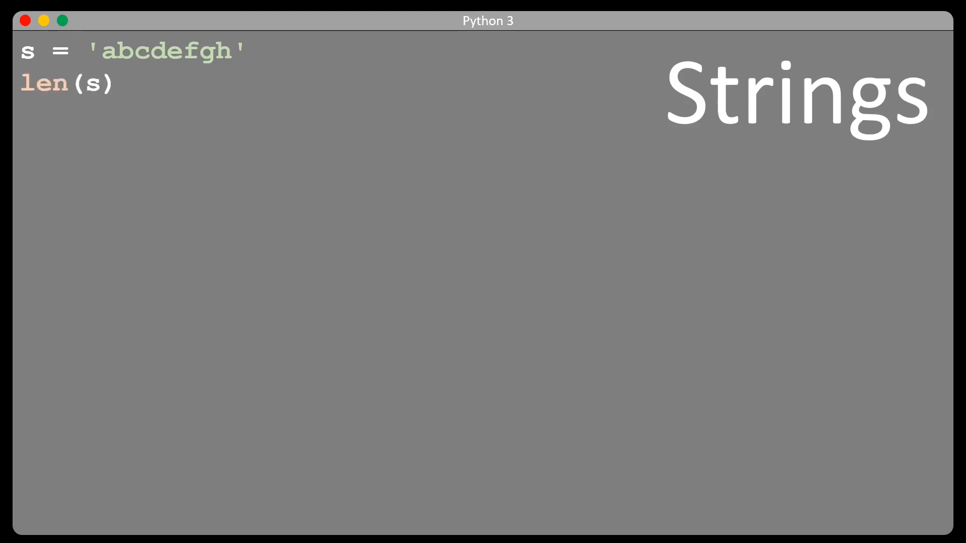
Step: Evaluate len(s), s[0] and s[-1] on 'abcdefgh' giving 8, 'a' and 'h'
key(Return)
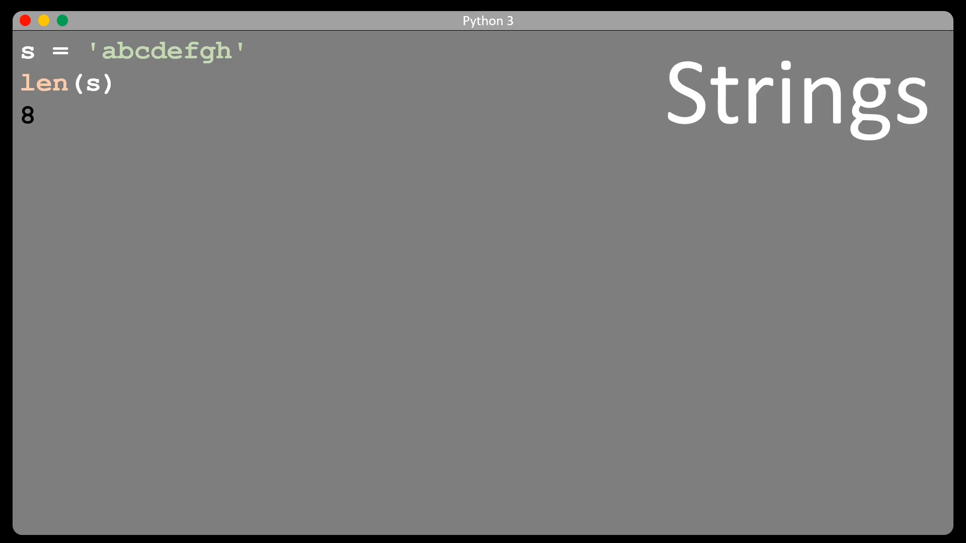
text(s[0])
key(Return)
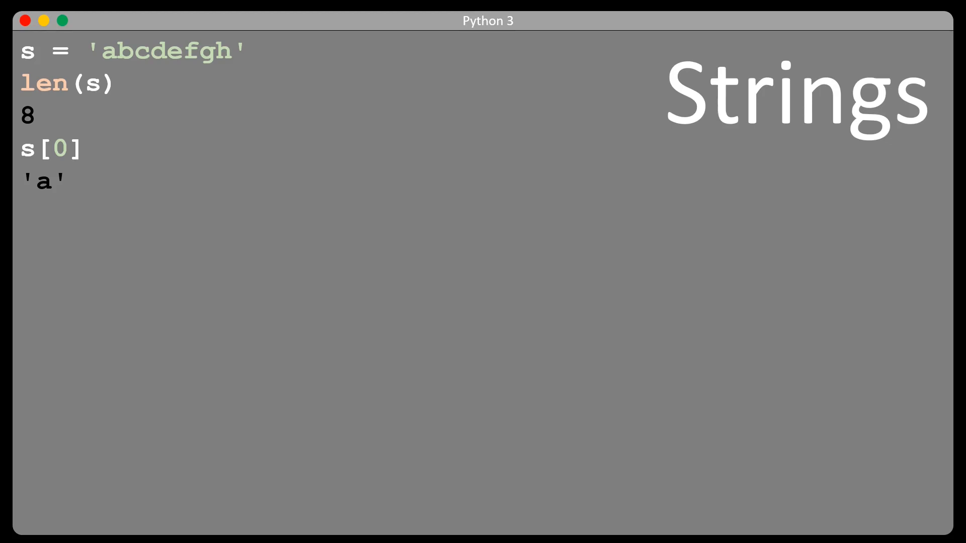
text(s[-1])
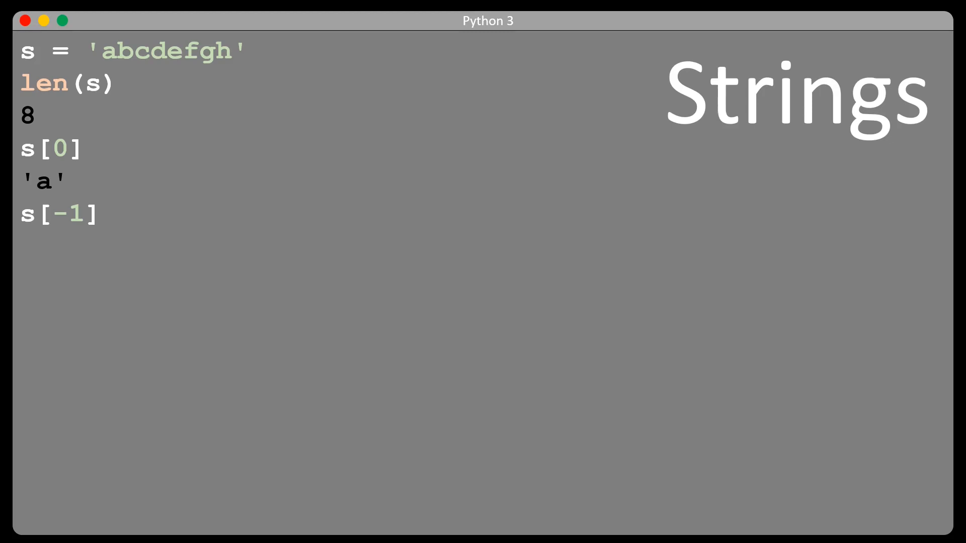
key(Return)
text(s[1:3])
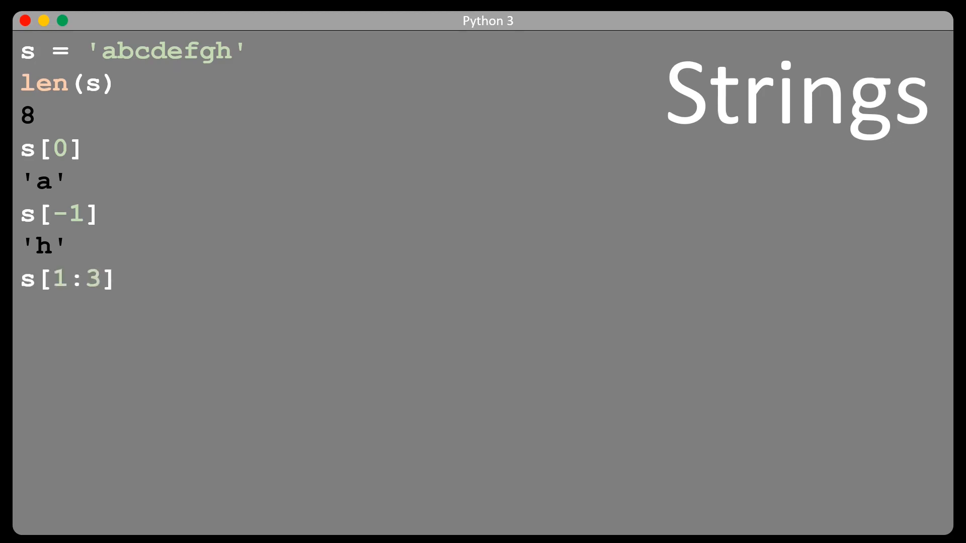
Step: Evaluate the slices s[1:3], s[3:-1:2] and the reversal s[::-1] giving 'hgfedcba'
key(Return)
text(s[3:-1:2])
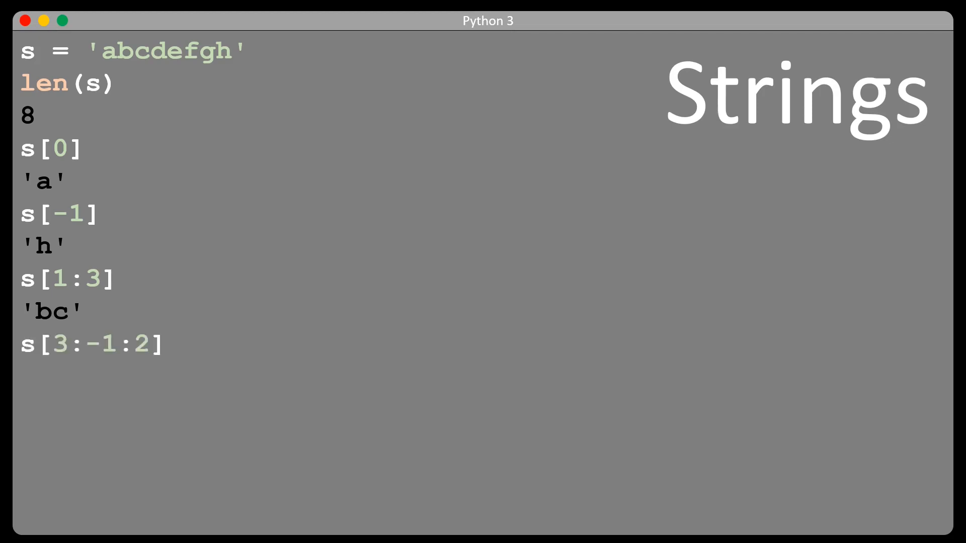
key(Return)
text(s[::-1])
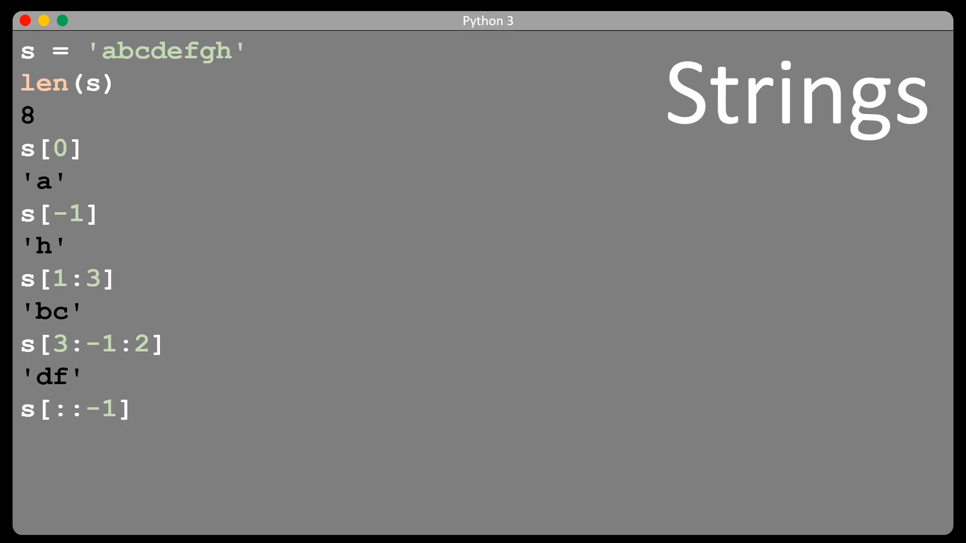
key(Return)
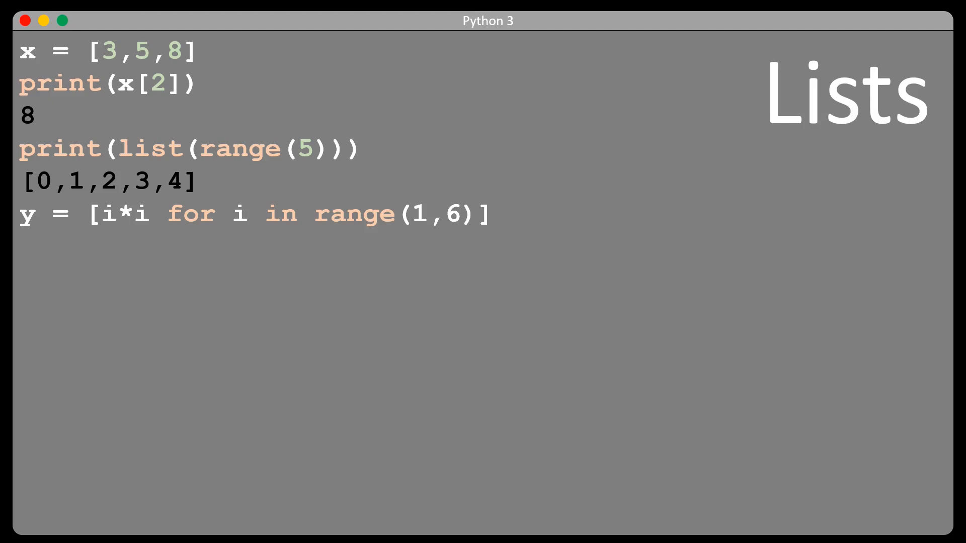
text(print(y))
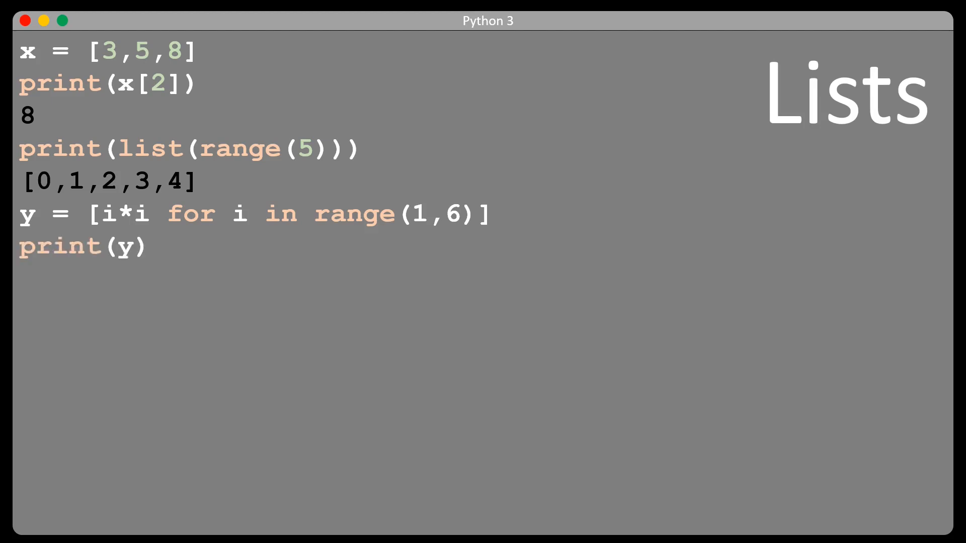
Step: Print the squares list [1,4,9,16,25], append 36 and show it ending in 36
key(Return)
text([1,4,9,16,25] )
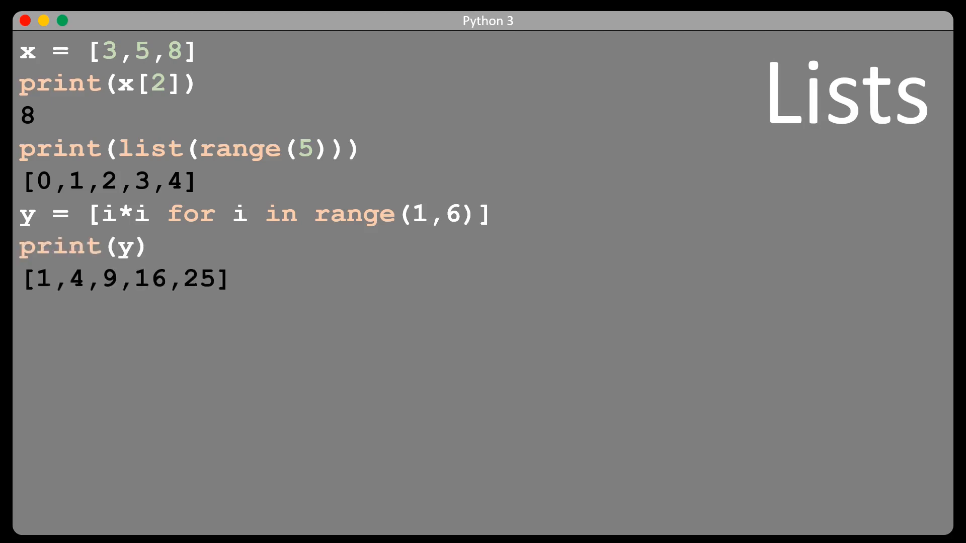
text(y.append(36))
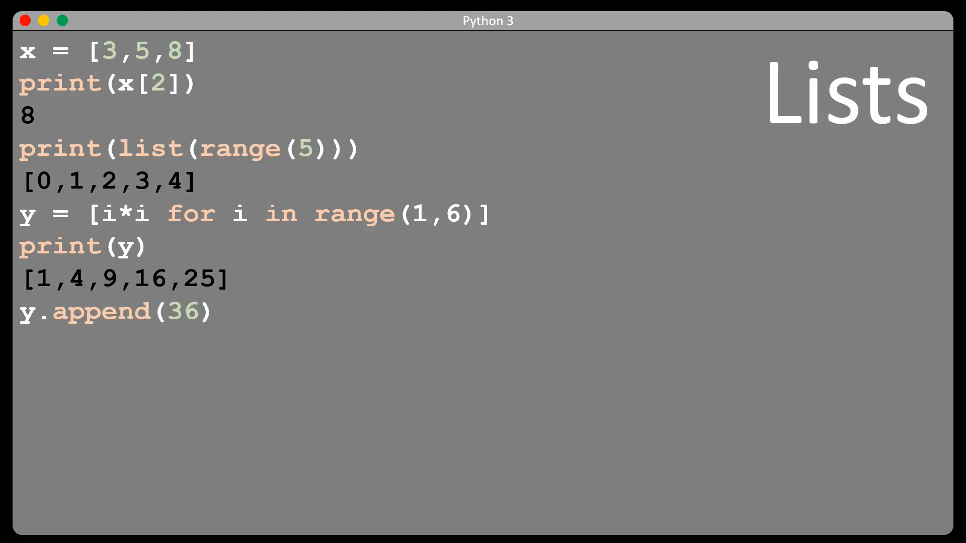
key(Return)
text(print(y))
key(Return)
text([1,4,9,16,25,36])
Step: Extend the list with 49 and 64 and print [1,4,9,16,25,36,49,64]
key(Return)
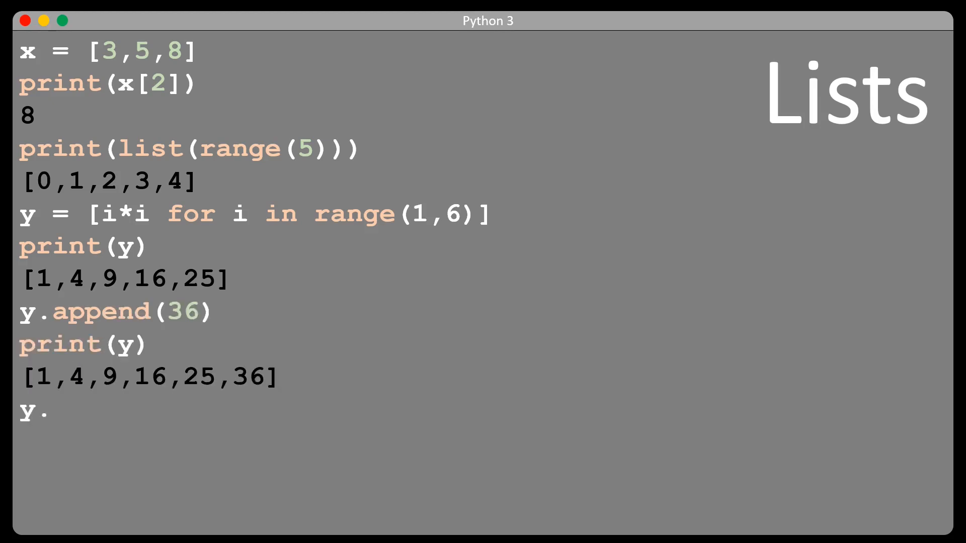
text(y.extend([49,64]))
key(Return)
text(print(y))
key(Return)
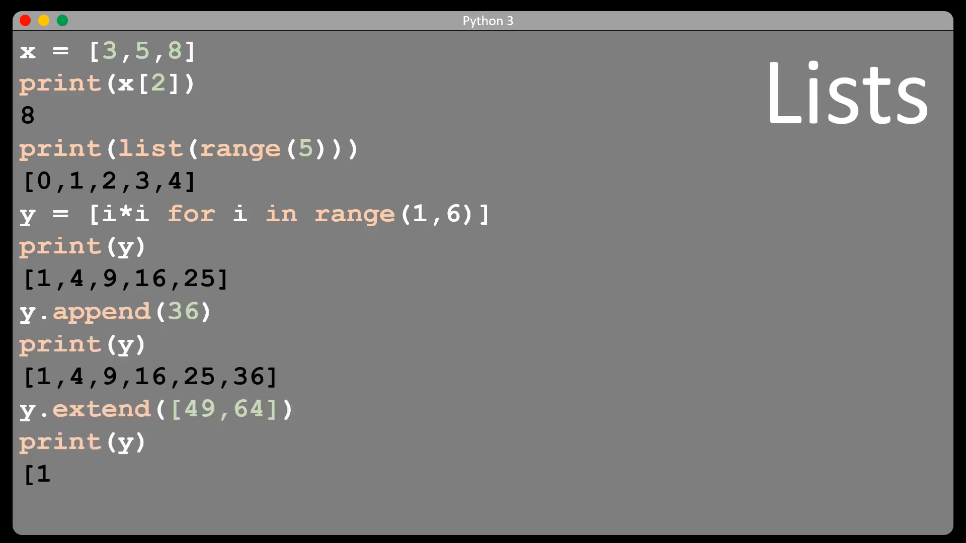
text([1,4,9,16,25,36,49,64])
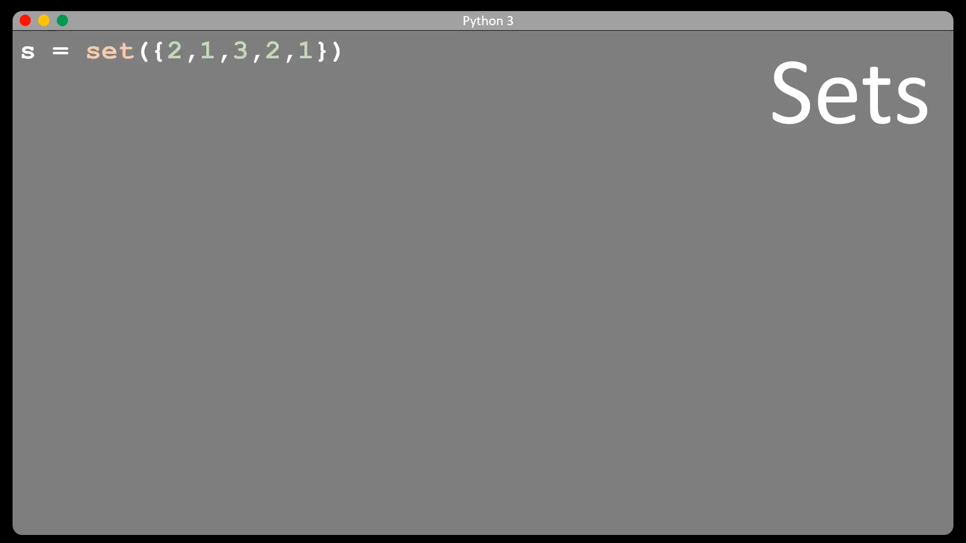
text(s.add(4) s.remove(2))
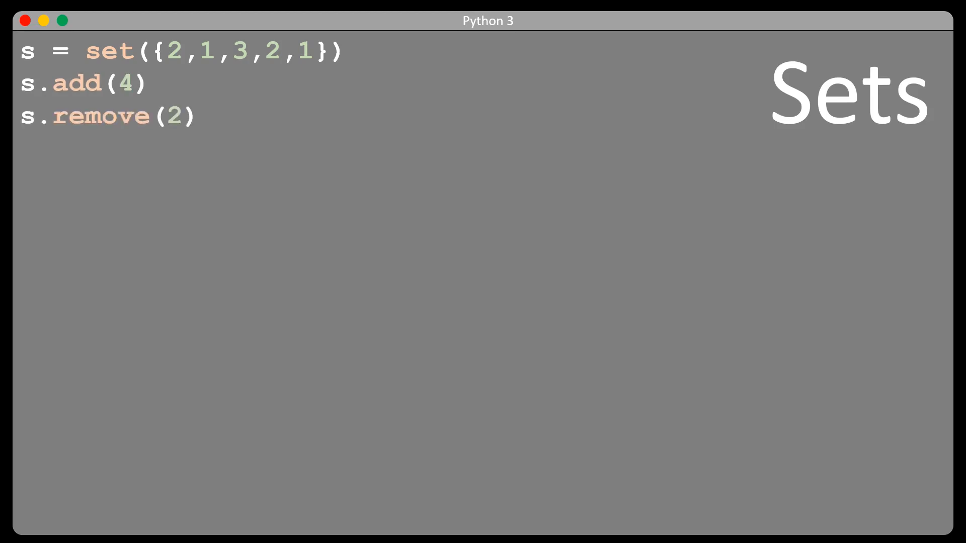
Step: Run s.add(4) and s.remove(2) on the set {1,2,3} and print {1,3,4}
key(Return)
text(print(s))
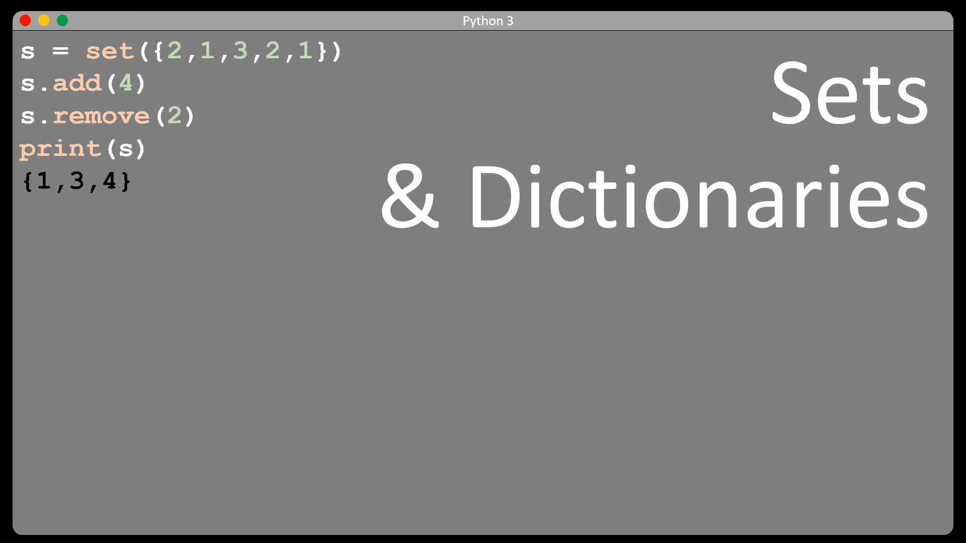
text(d = {'a)
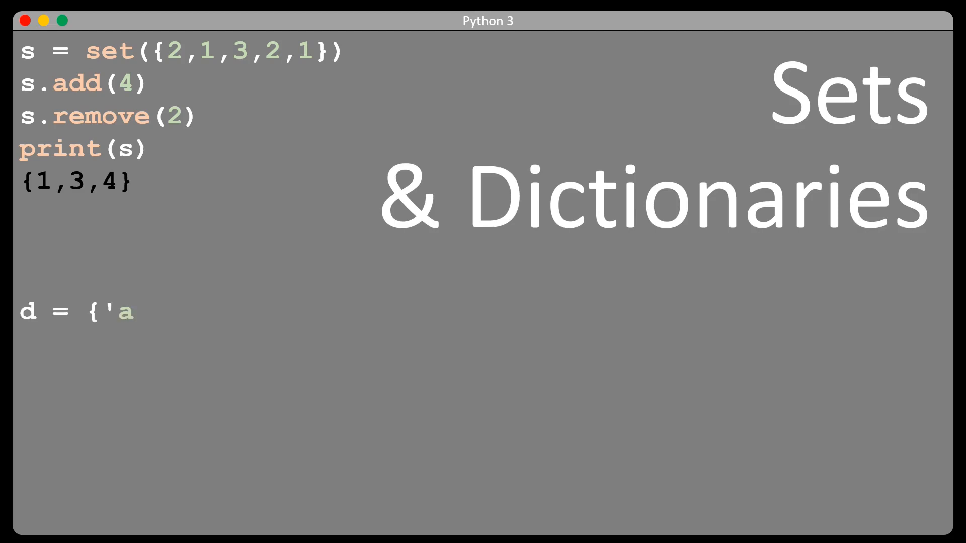
text(lice': 24, 'bob': 22, 'charlie': 23})
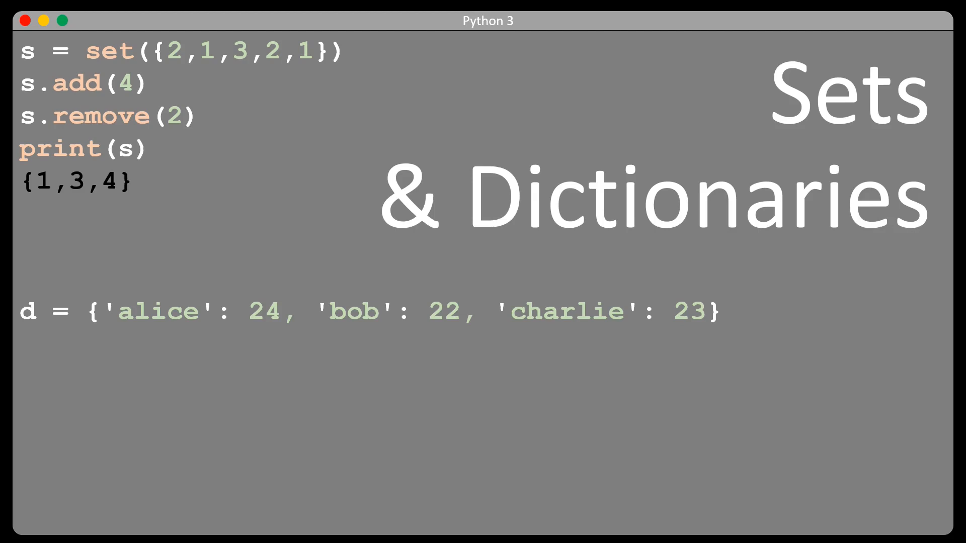
text(d['eve'] = 26)
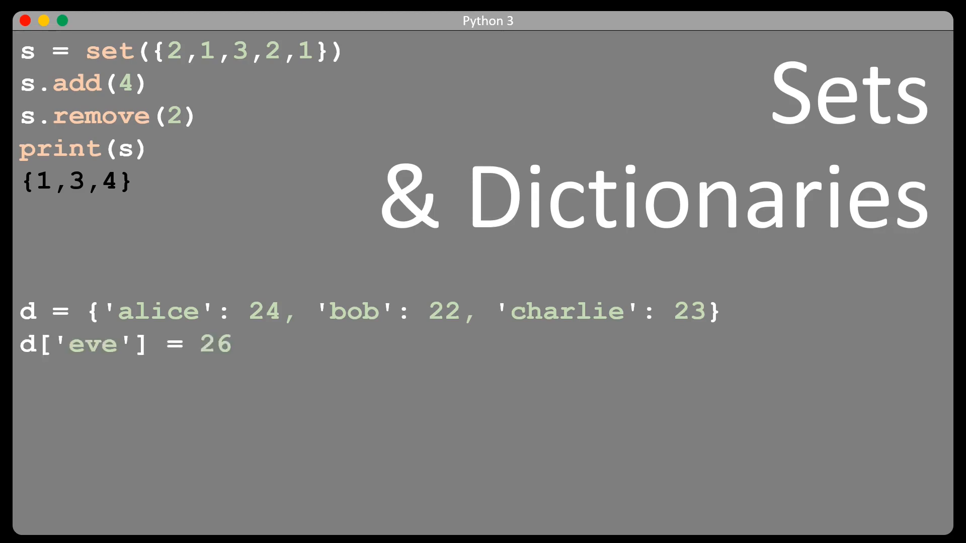
text(print(d.values())
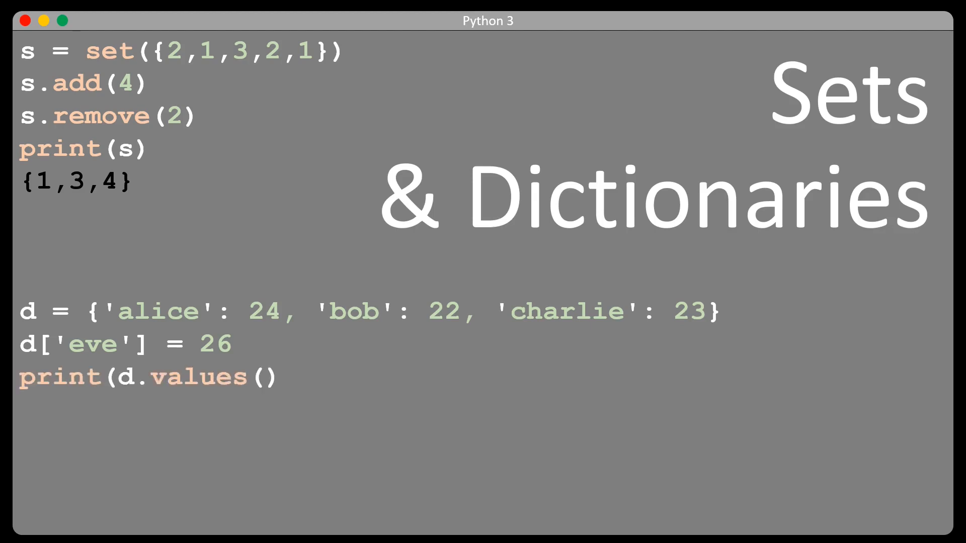
text())
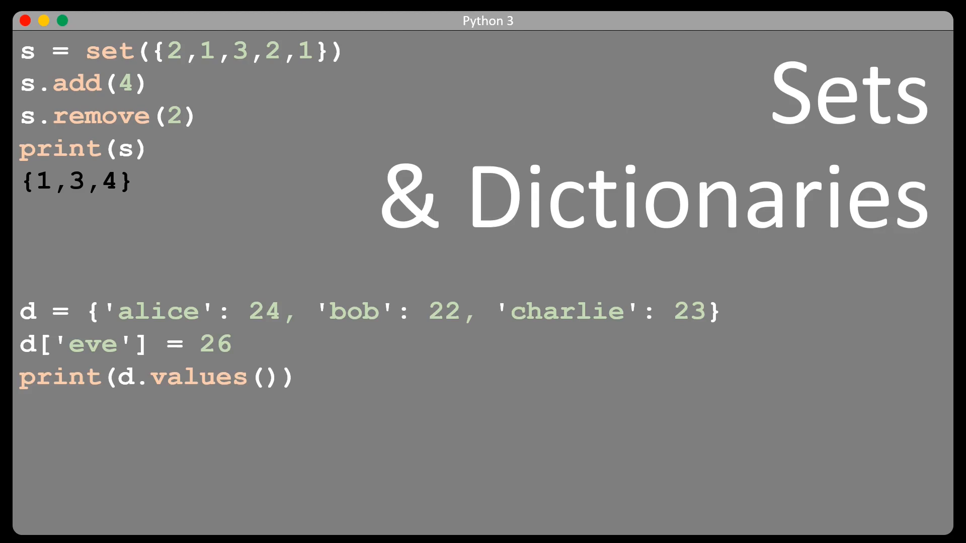